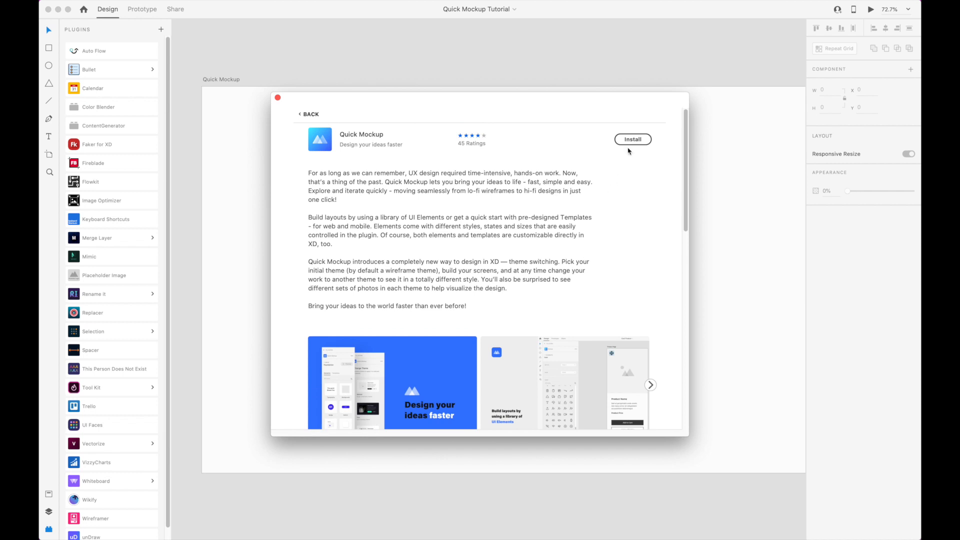
Install the Quick Mockup plugin and open it from the list of installed plugins
left_click(631, 142)
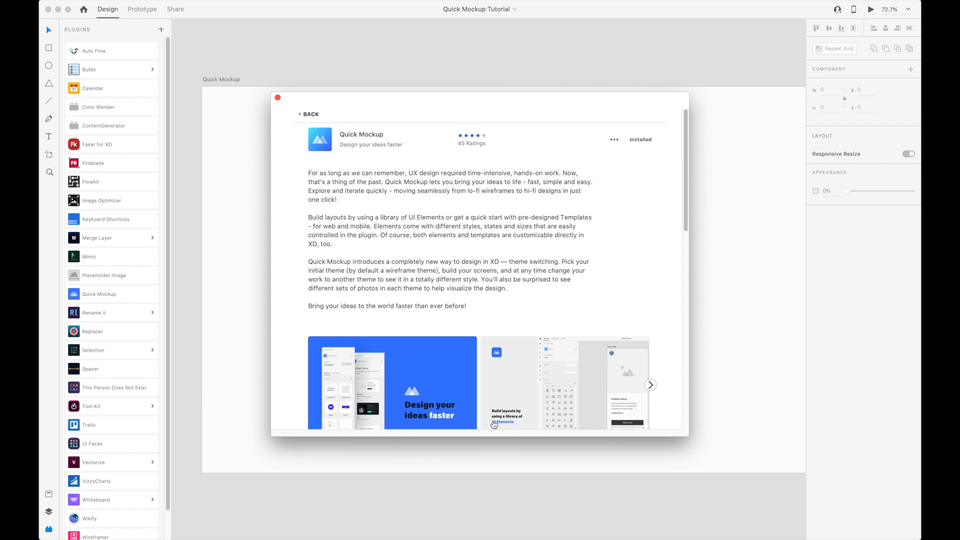
left_click(279, 99)
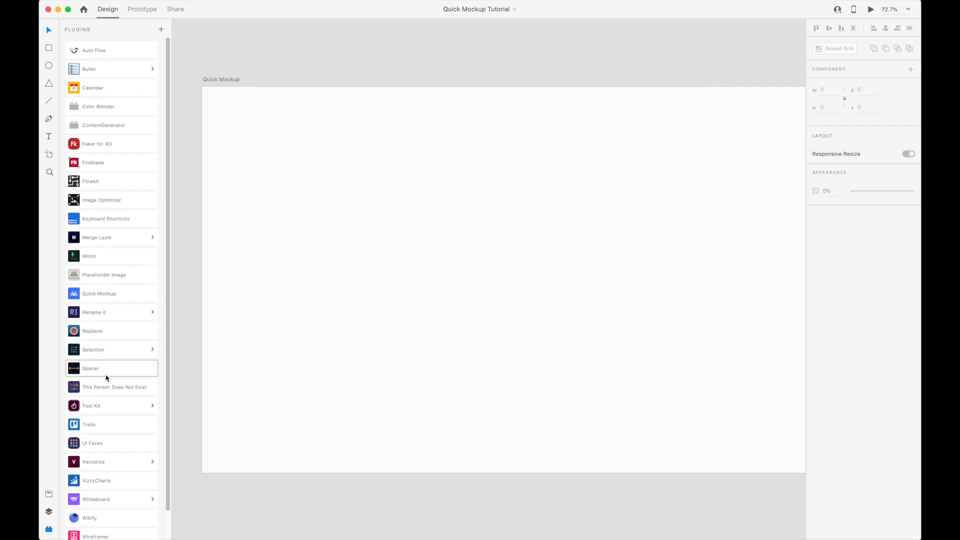
scroll(104, 300, "down", 2)
left_click(108, 265)
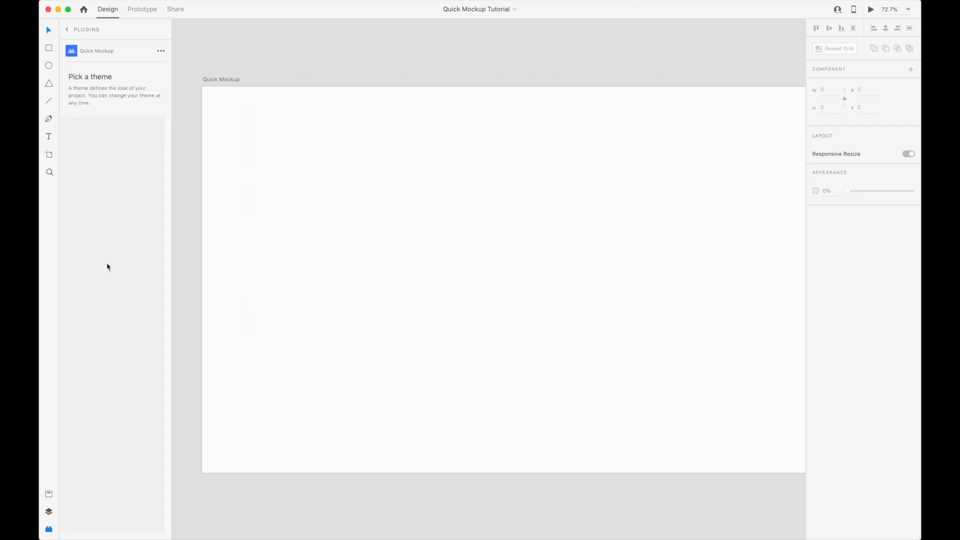
Choose the Minimal theme and add a Button element to the Quick Mockup artboard
left_click(136, 175)
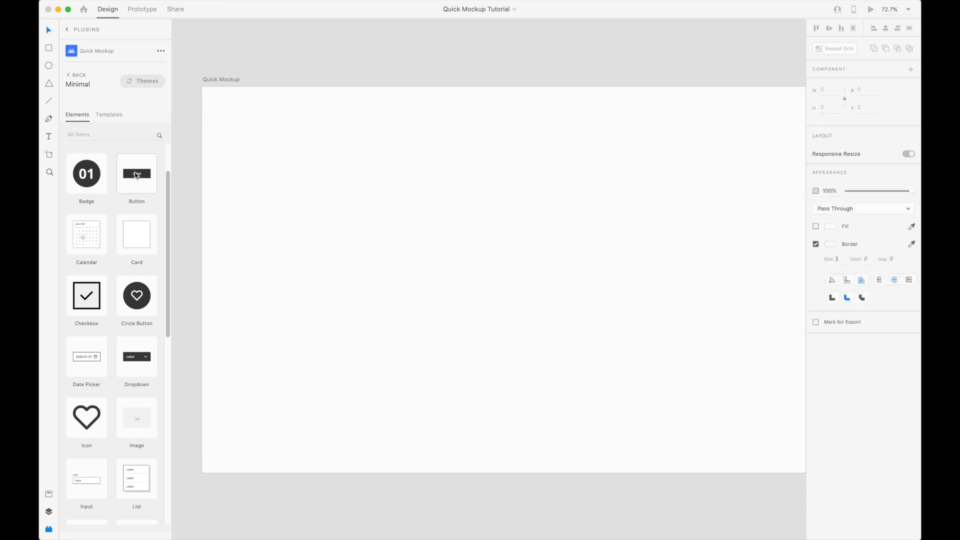
scroll(488, 306, "up", 5)
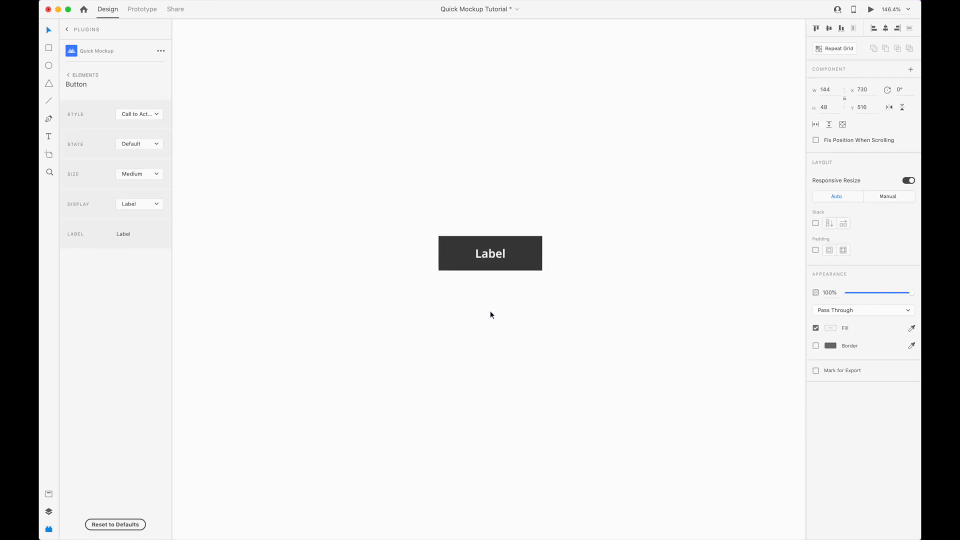
scroll(491, 315, "up", 2)
Duplicate the button directly below the original and set the copy's state to Hover
left_click_drag(498, 287, 437, 233)
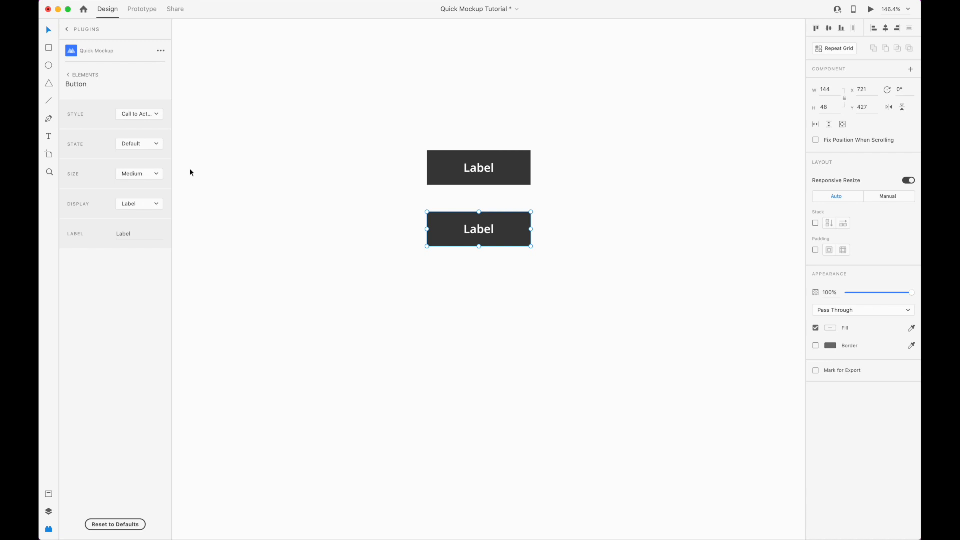
left_click(155, 149)
left_click(131, 156)
Label the upper button "Default" and the Hover-state button below it "Hover"
left_click(500, 175)
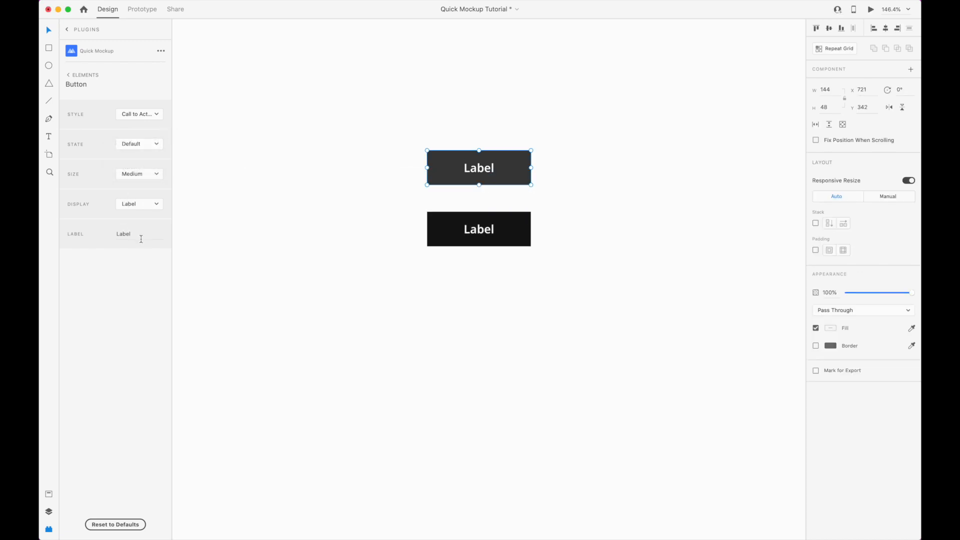
type("Defalt")
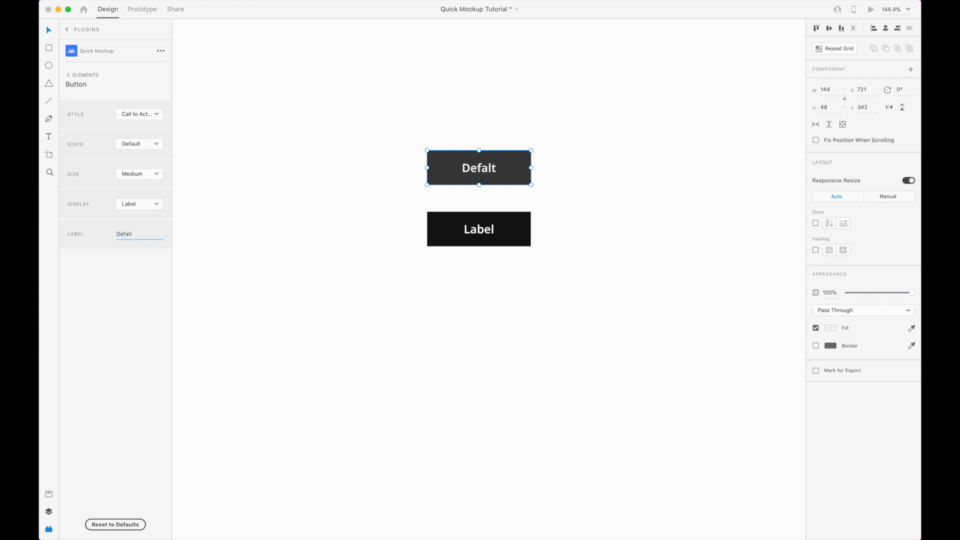
key("BackSpace")
key("BackSpace")
type("ult")
key("Return")
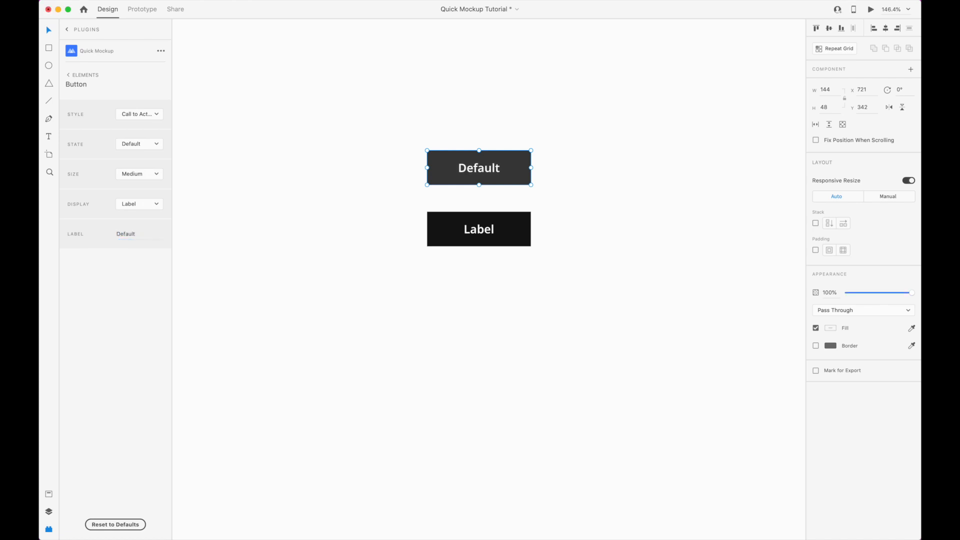
left_click(475, 239)
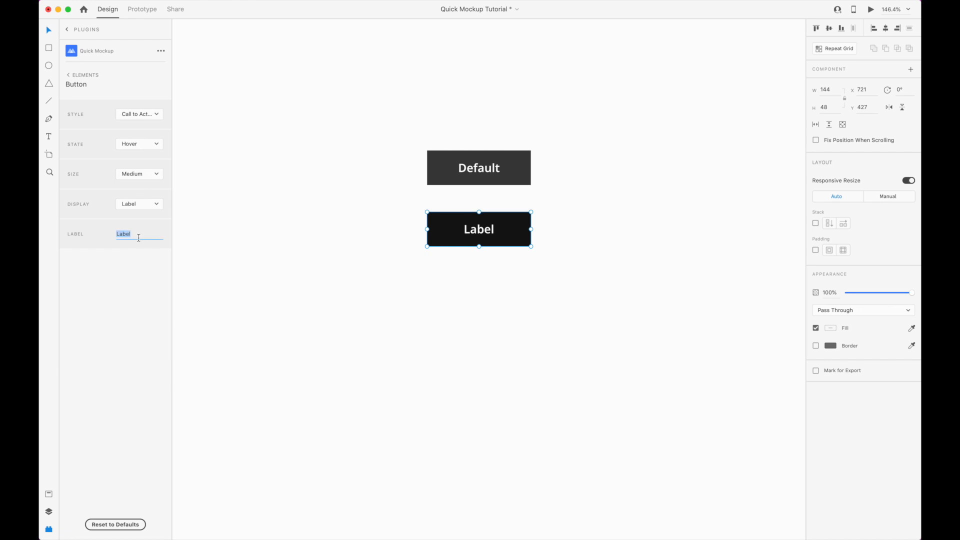
type("Ho")
Duplicate the Hover button below itself, set the copy's state to Disabled and label it "Disabled"
left_click_drag(467, 242, 468, 297)
left_click(142, 146)
left_click(143, 160)
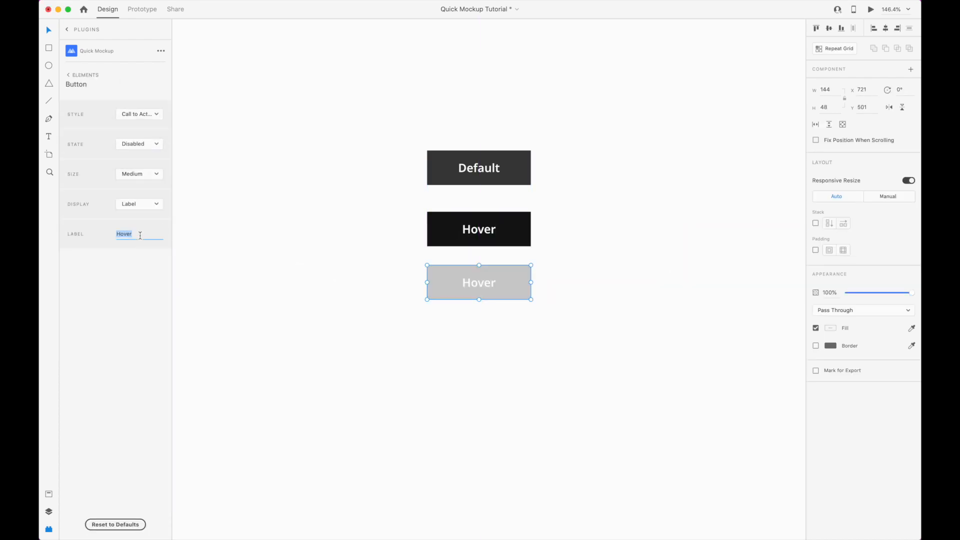
type("Disab")
left_click(425, 340)
Duplicate the Disabled button below itself, set the copy's state to Error and label it "Error"
left_click(449, 293)
left_click_drag(449, 292, 451, 344)
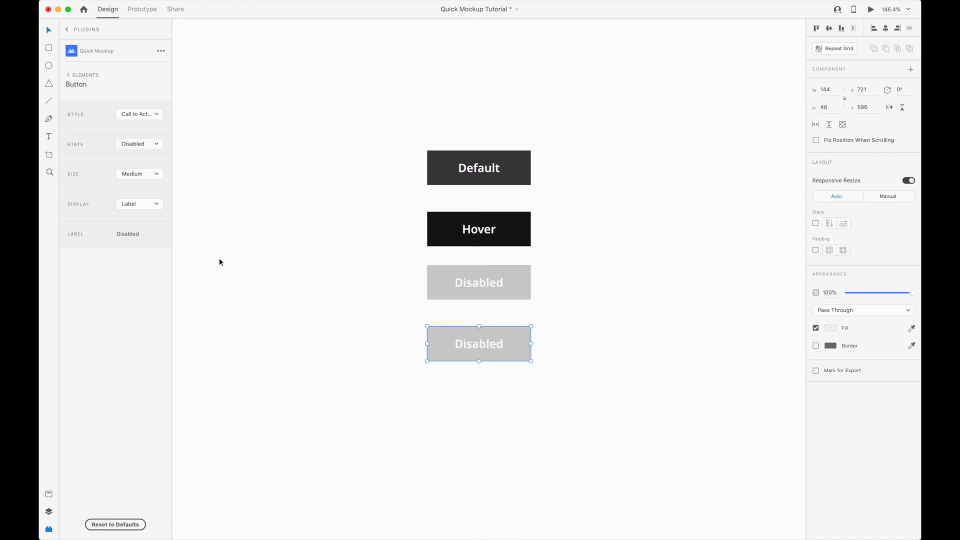
left_click(156, 145)
left_click(154, 155)
double_click(144, 234)
type("Error")
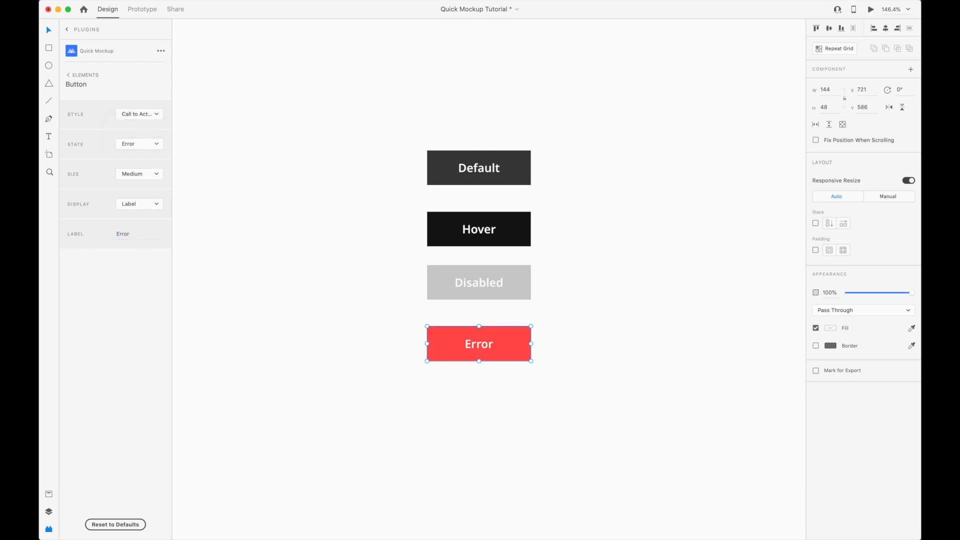
left_click(358, 296)
Add a Dropdown element to the artboard beside the column of buttons
scroll(371, 297, "down", 1)
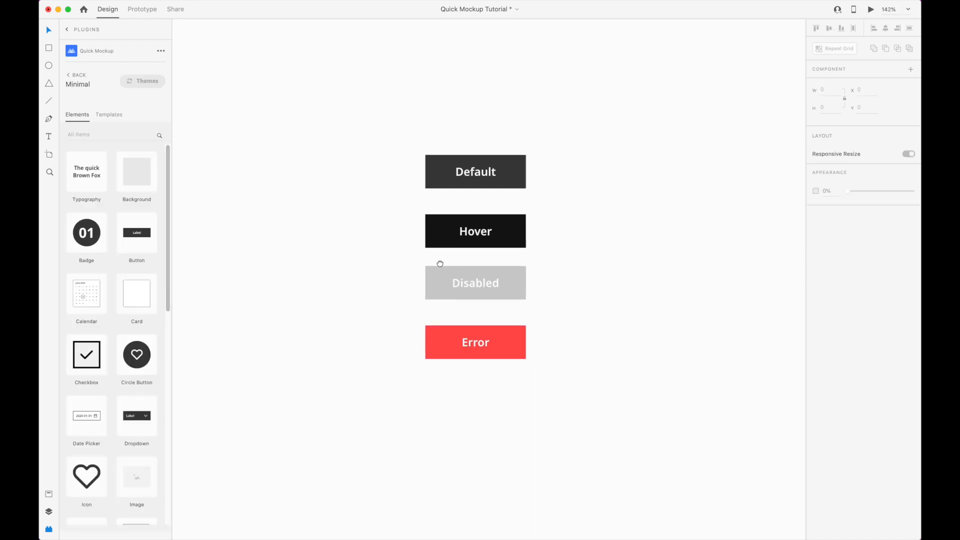
left_click_drag(454, 269, 390, 247)
left_click_drag(528, 258, 504, 232)
scroll(117, 335, "down", 6)
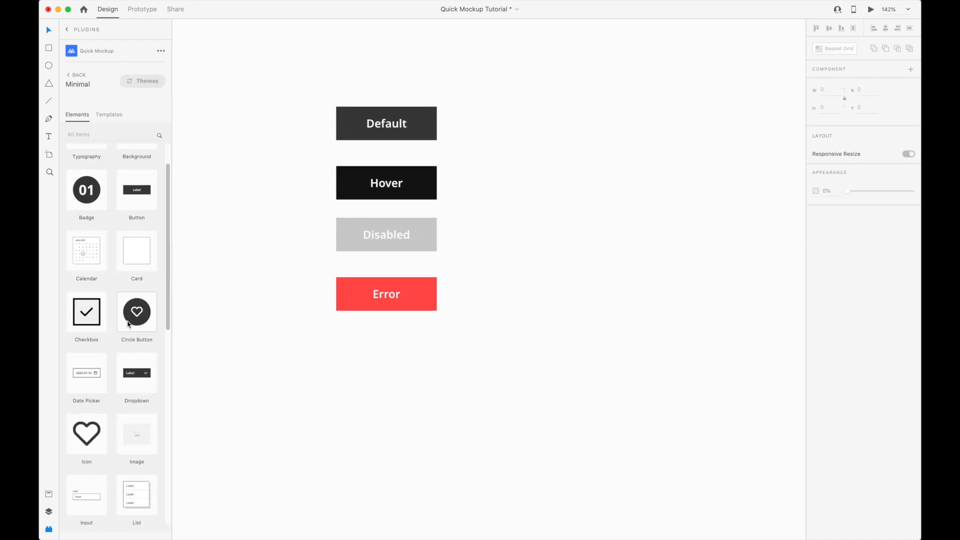
scroll(125, 359, "down", 2)
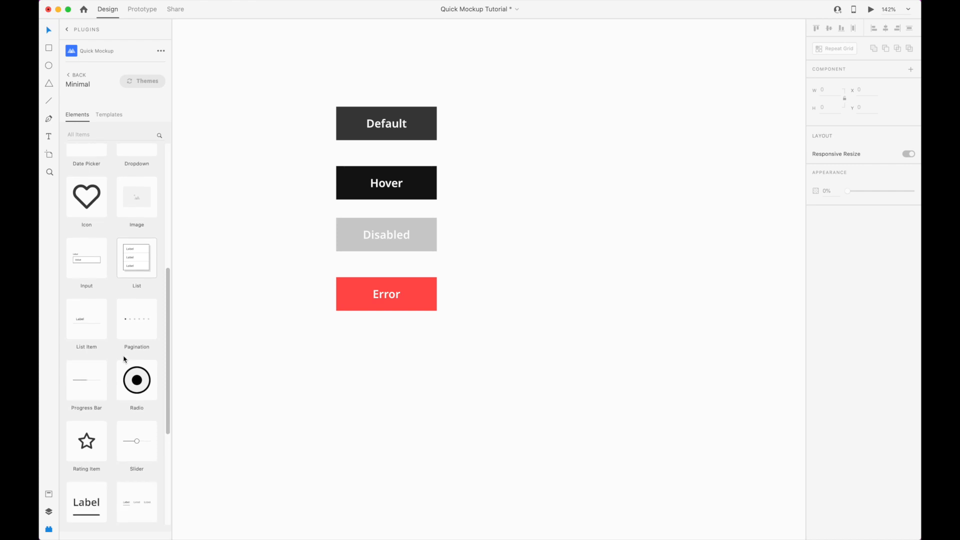
scroll(124, 359, "up", 3)
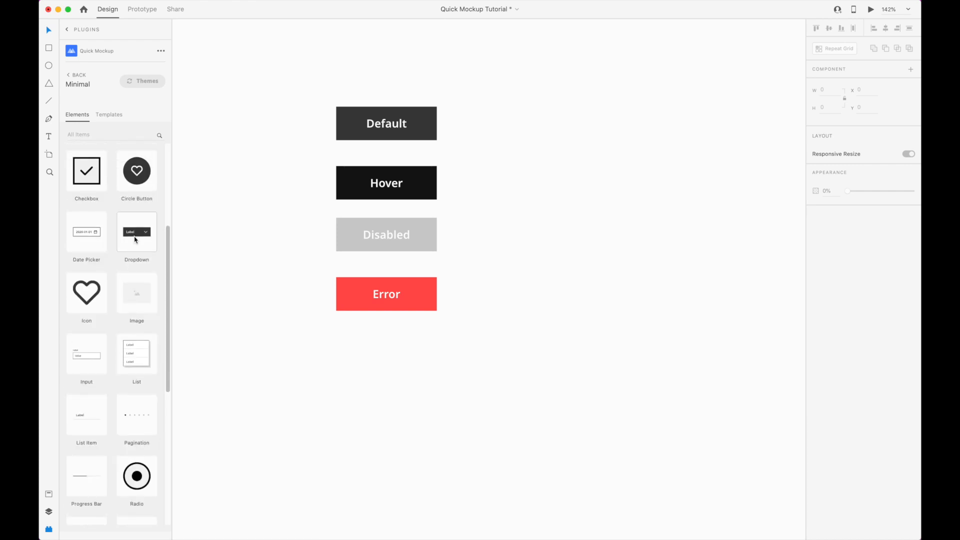
left_click_drag(136, 242, 475, 236)
Duplicate the dropdown to its right and set the copy's state to Active
left_click_drag(421, 162, 568, 164)
left_click(139, 144)
left_click(131, 151)
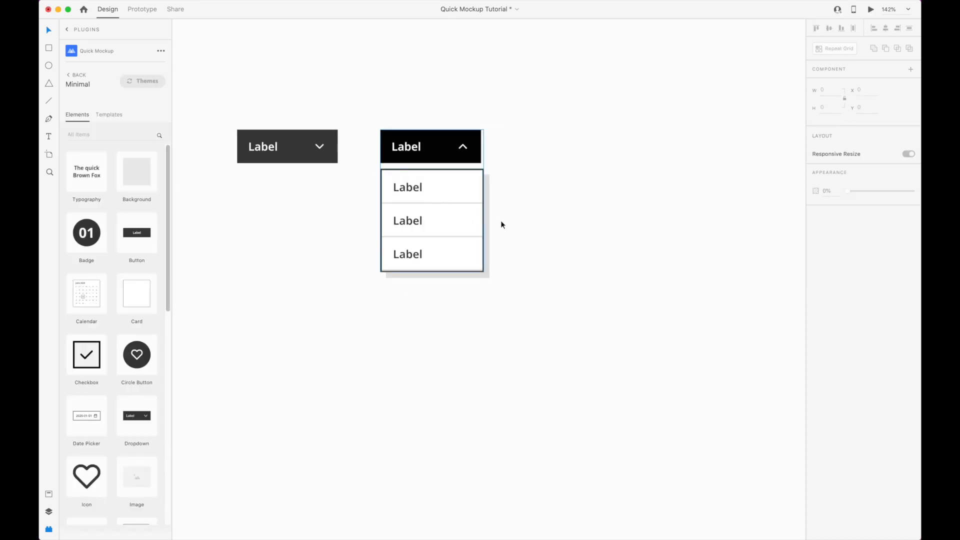
Duplicate the Active dropdown to its right and set the new copy's state to Disabled
left_click_drag(460, 148, 597, 148)
left_click(155, 144)
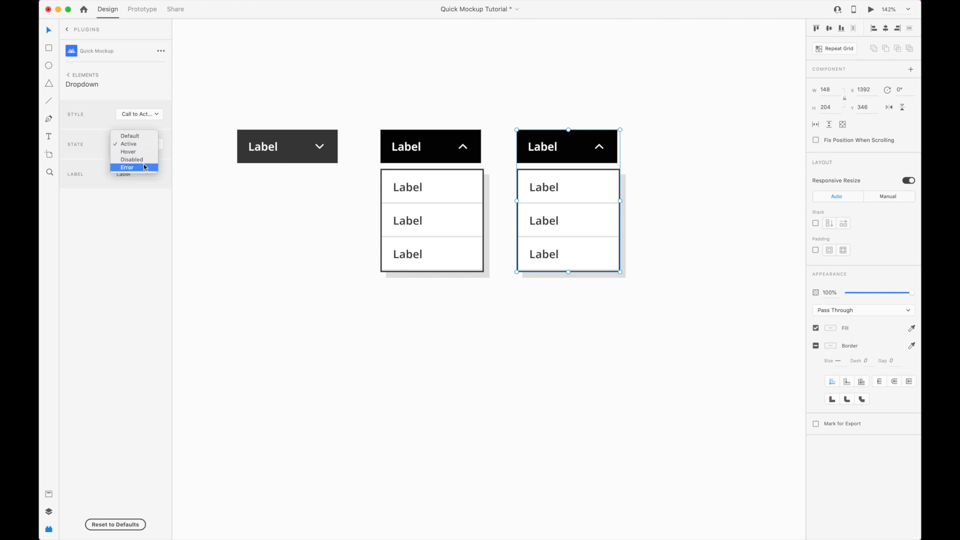
left_click(145, 160)
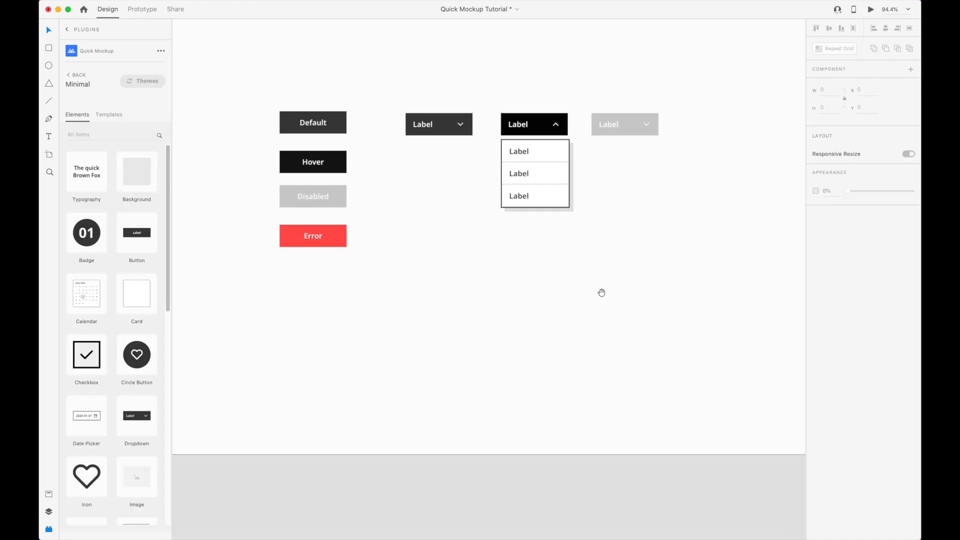
Add the desktop About page from the Minimal theme's templates to the document
left_click_drag(602, 293, 601, 301)
mouse_move(463, 305)
left_mouse_down()
mouse_move(459, 285)
mouse_move(456, 297)
left_mouse_up()
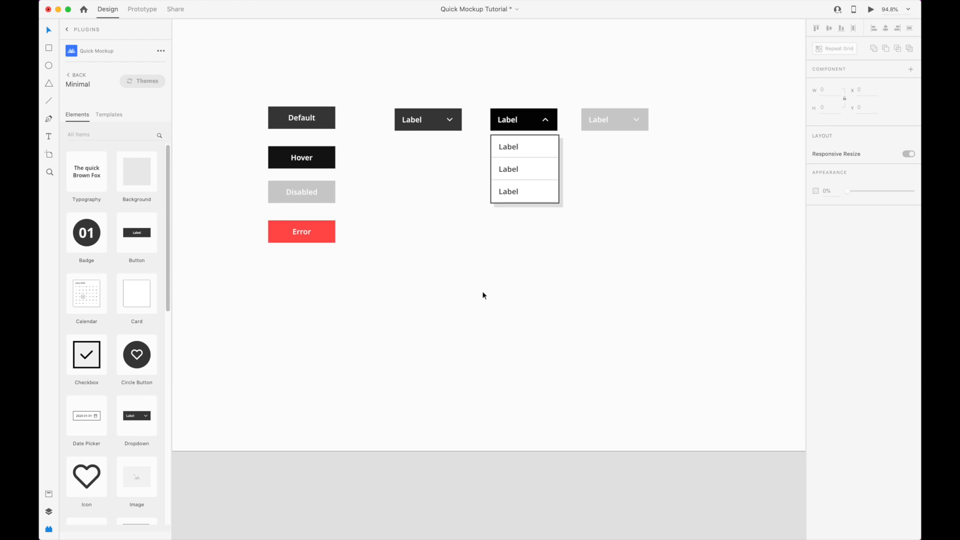
scroll(564, 319, "down", 10)
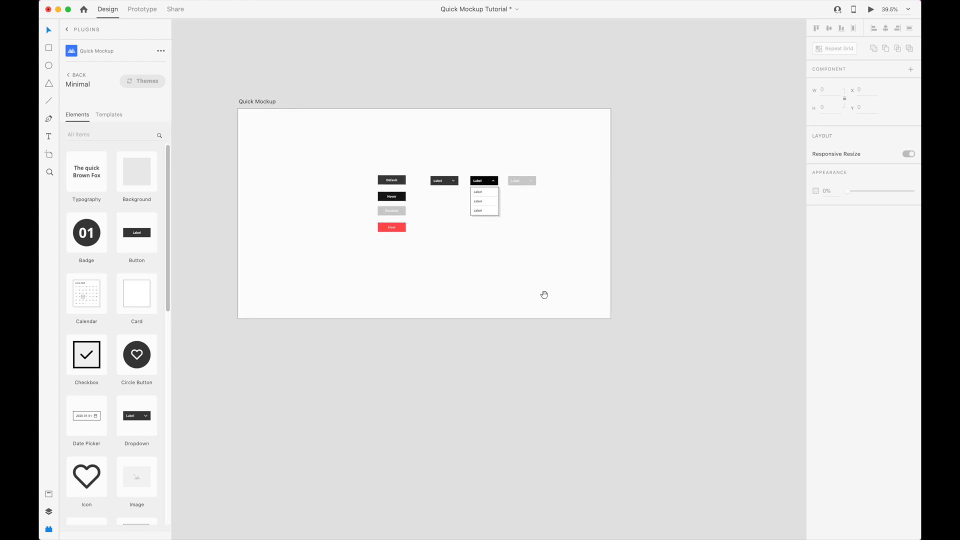
left_click(109, 115)
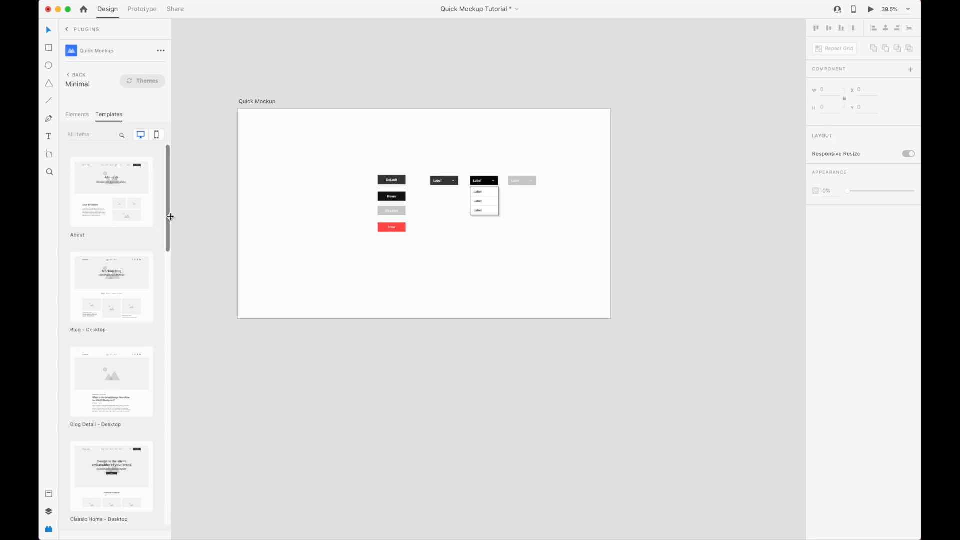
left_click_drag(169, 215, 166, 161)
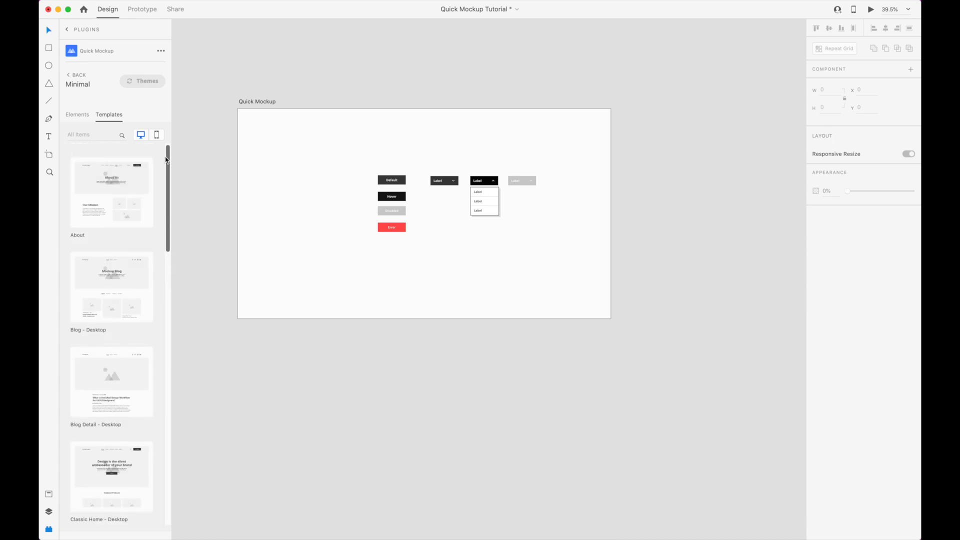
left_click(123, 180)
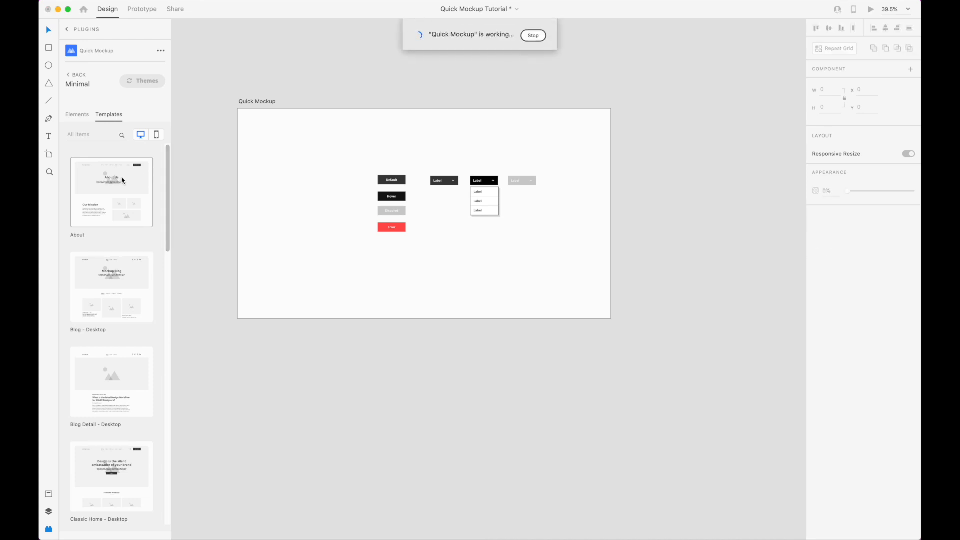
Change the label of the Get Started button in the About page's navigation bar to "Sign Up"
left_click(325, 180)
left_click_drag(337, 149, 339, 401)
left_click_drag(678, 224, 678, 235)
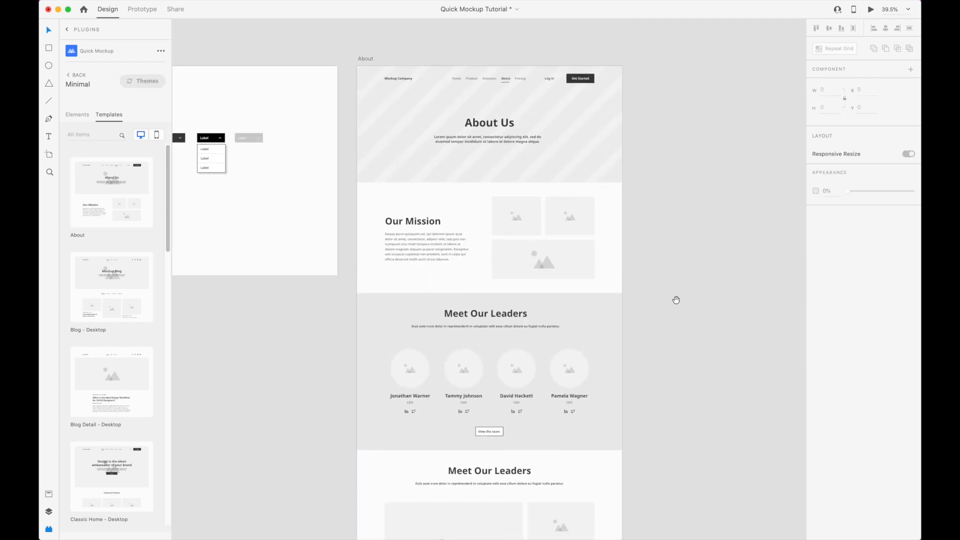
scroll(568, 132, "up", 5)
left_click_drag(530, 200, 626, 193)
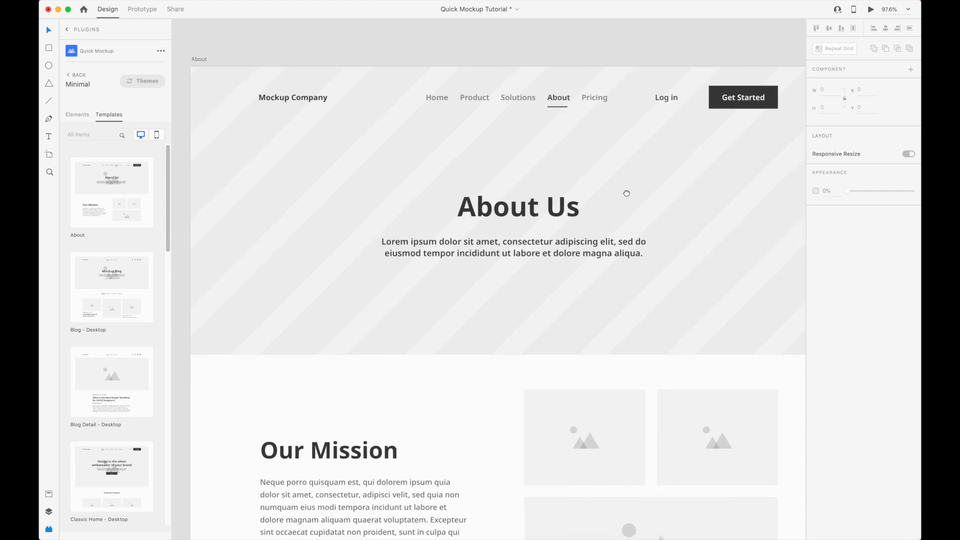
double_click(743, 97)
left_click(136, 239)
type("S")
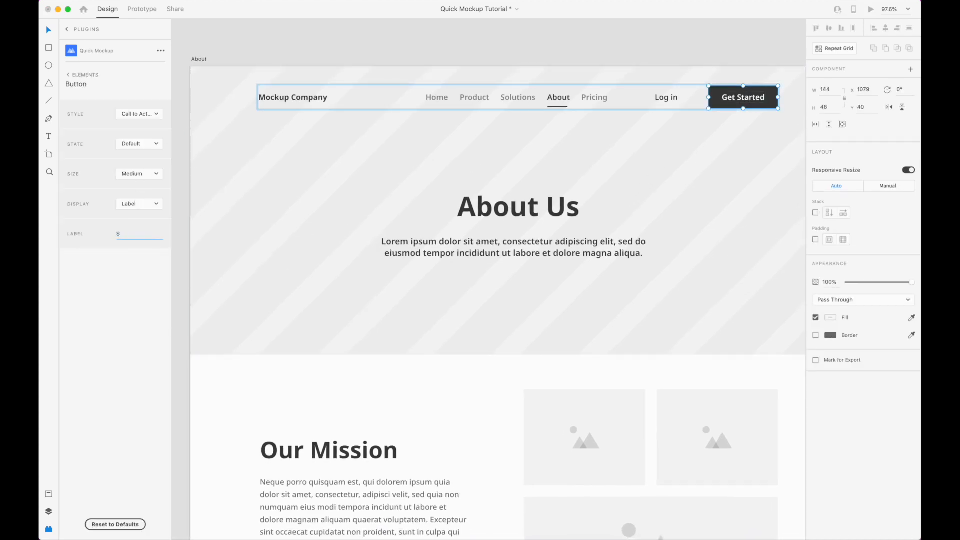
type("ign Up")
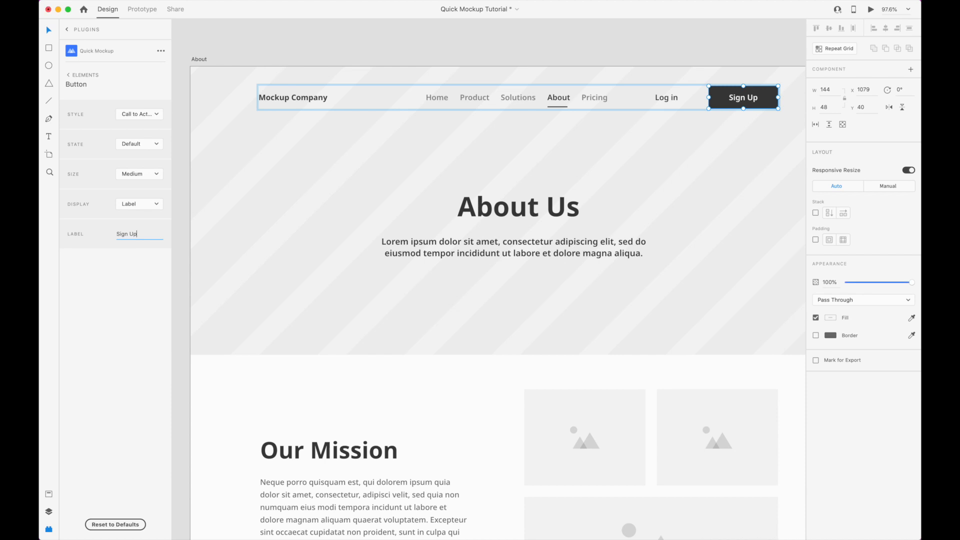
left_click(568, 47)
Replace the LinkedIn icon under the first leader on the About page with the Facebook icon, searching for "face"
scroll(531, 406, "down", 1)
left_click(489, 414)
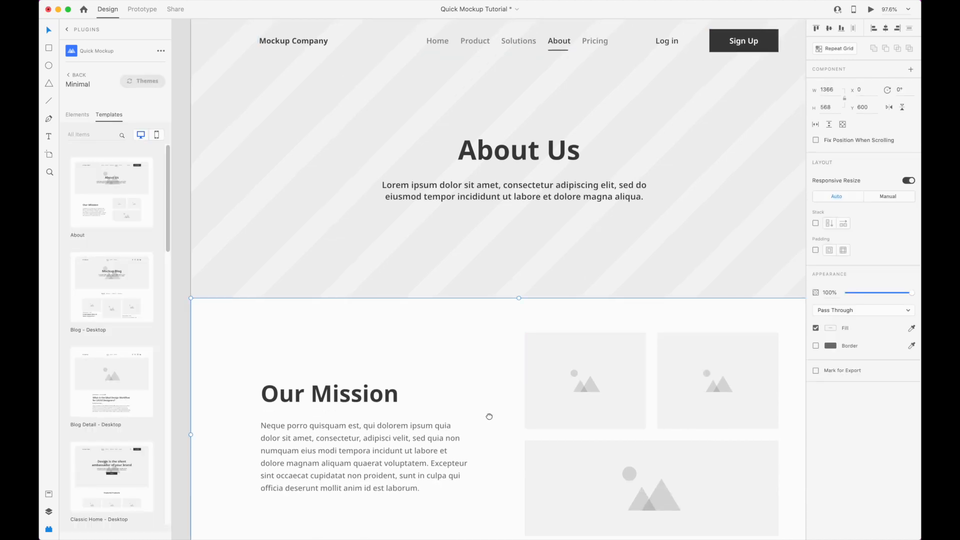
scroll(475, 350, "down", 10)
scroll(449, 295, "down", 3)
scroll(328, 268, "up", 3)
left_click(318, 238)
double_click(317, 238)
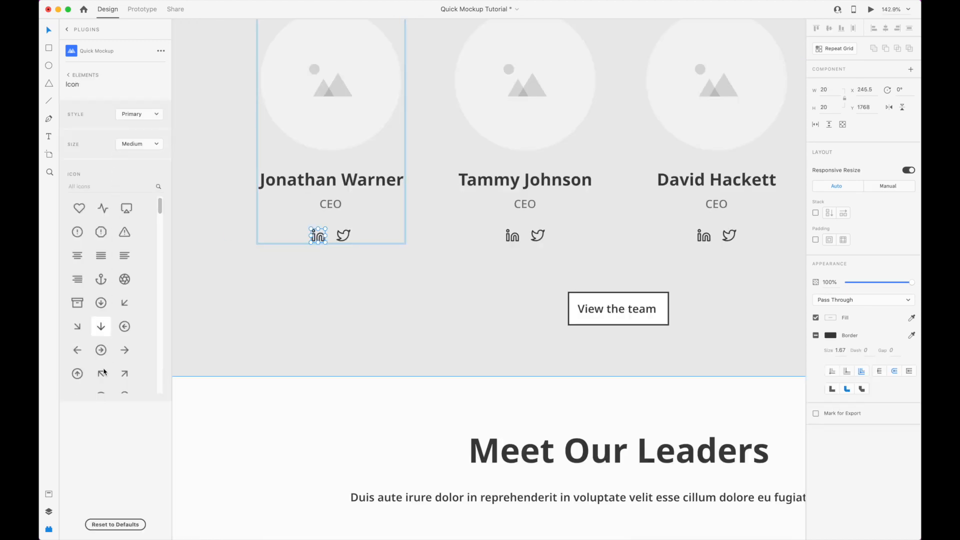
scroll(102, 370, "down", 5)
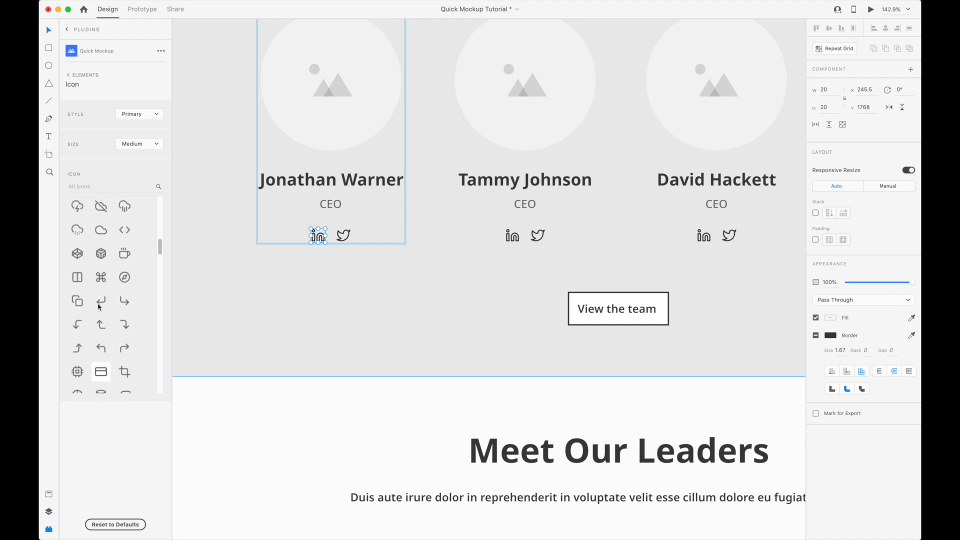
type("face")
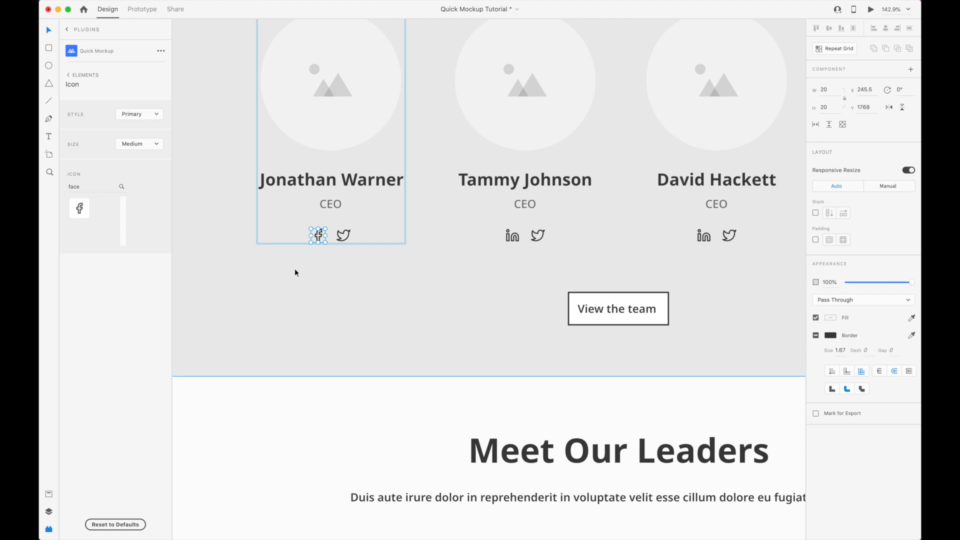
left_click(304, 387)
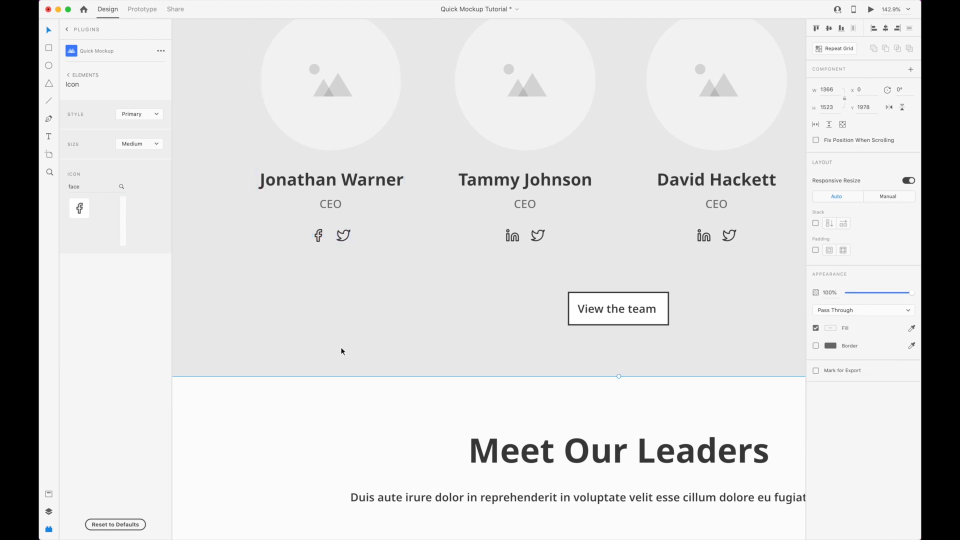
scroll(382, 329, "down", 5)
scroll(400, 325, "down", 2)
scroll(433, 325, "right", 2)
scroll(434, 324, "down", 2)
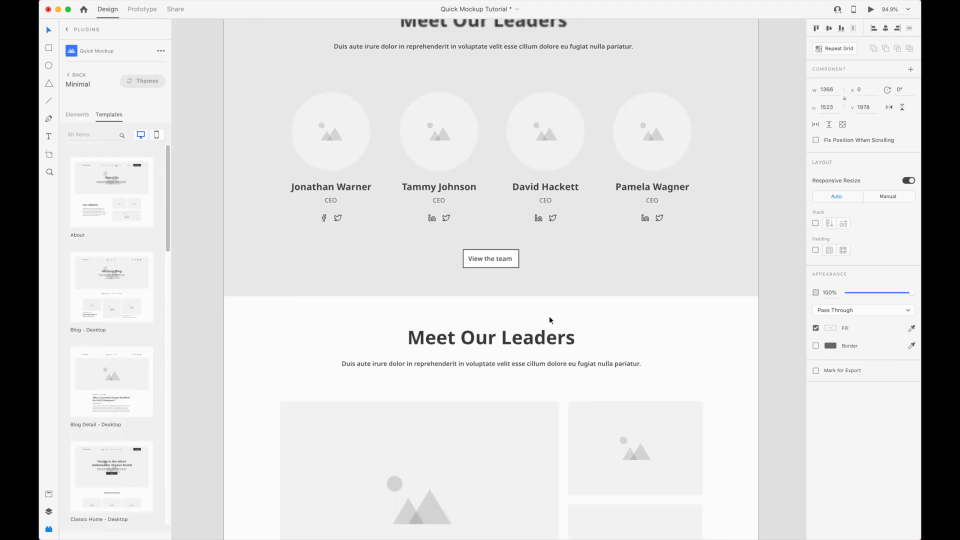
Add the mobile About page from the Minimal theme's templates beside the desktop About page
left_click(769, 326)
scroll(769, 326, "down", 15)
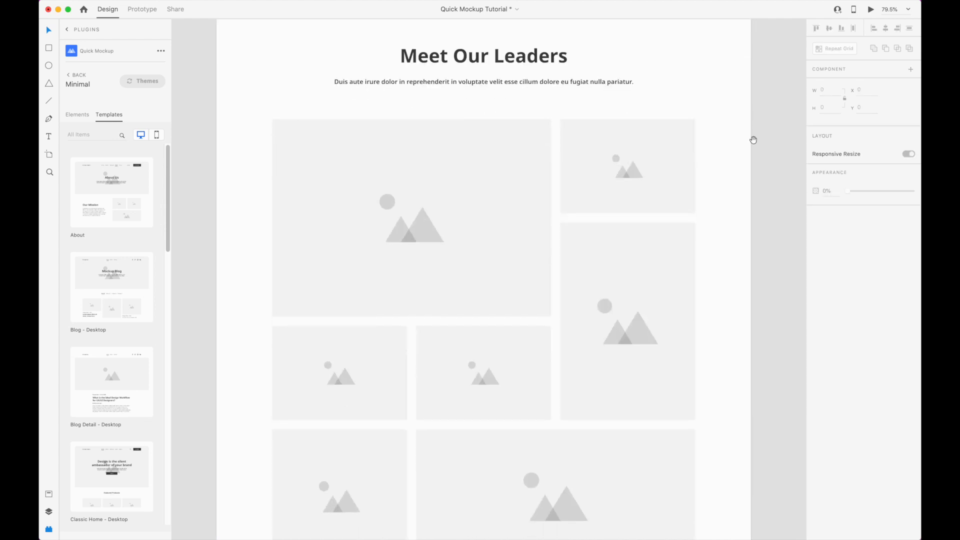
scroll(628, 320, "down", 10)
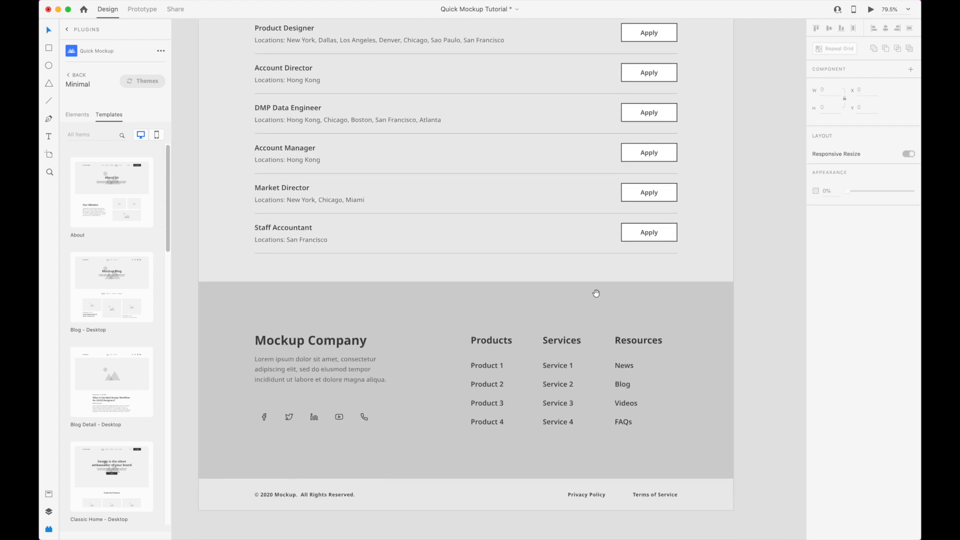
scroll(592, 276, "up", 20)
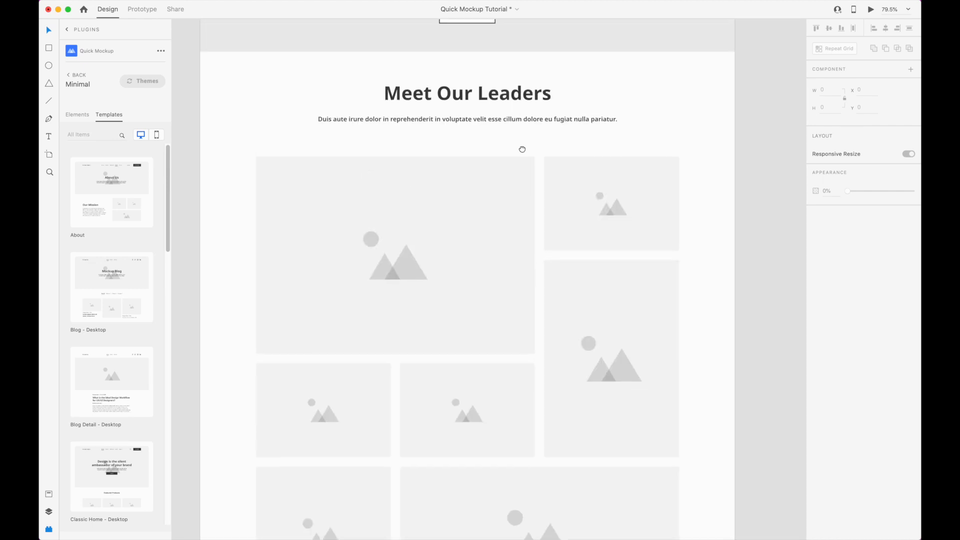
scroll(523, 105, "up", 20)
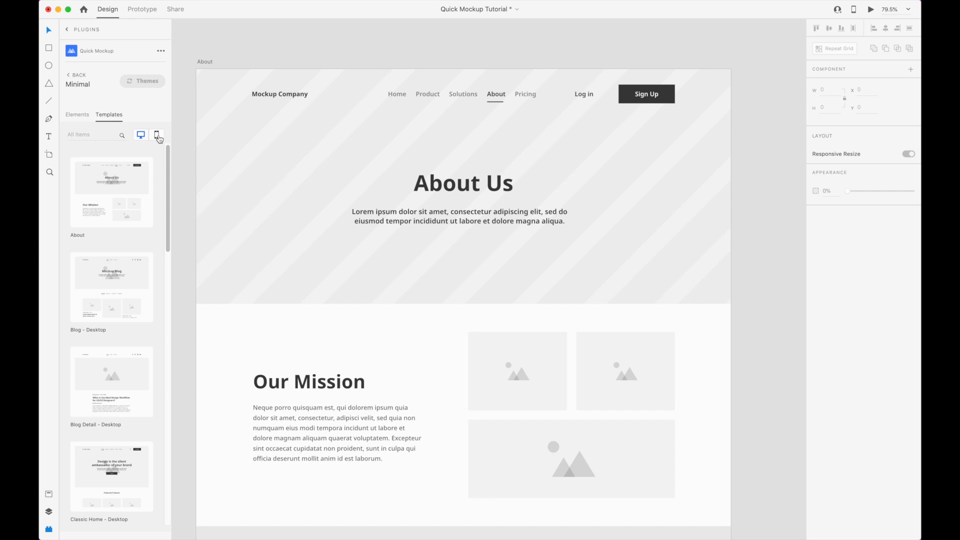
left_click(157, 135)
left_click(123, 212)
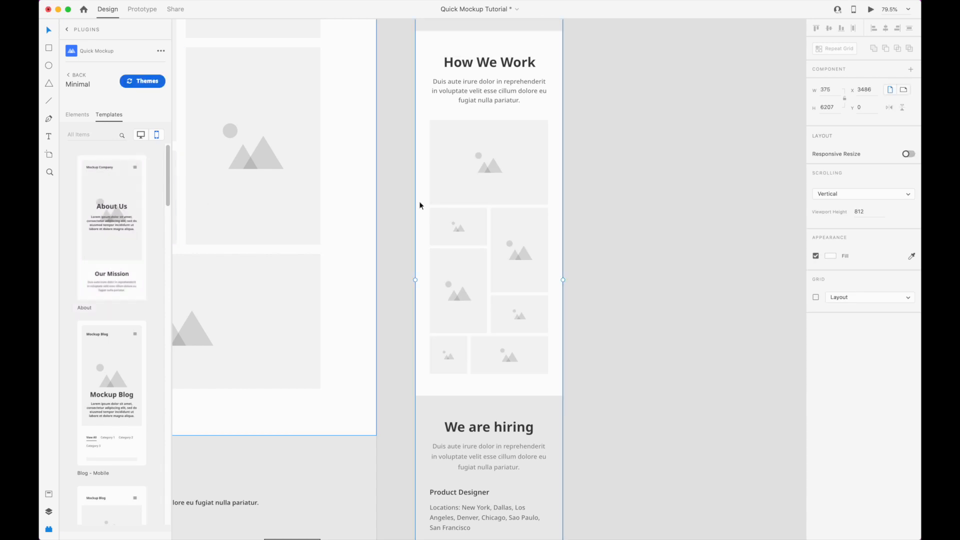
Examine the mobile About page beside the desktop version, from the leaders section down to the footer and back to the header
left_click(642, 185)
left_click_drag(628, 96, 710, 272)
scroll(710, 272, "down", 5)
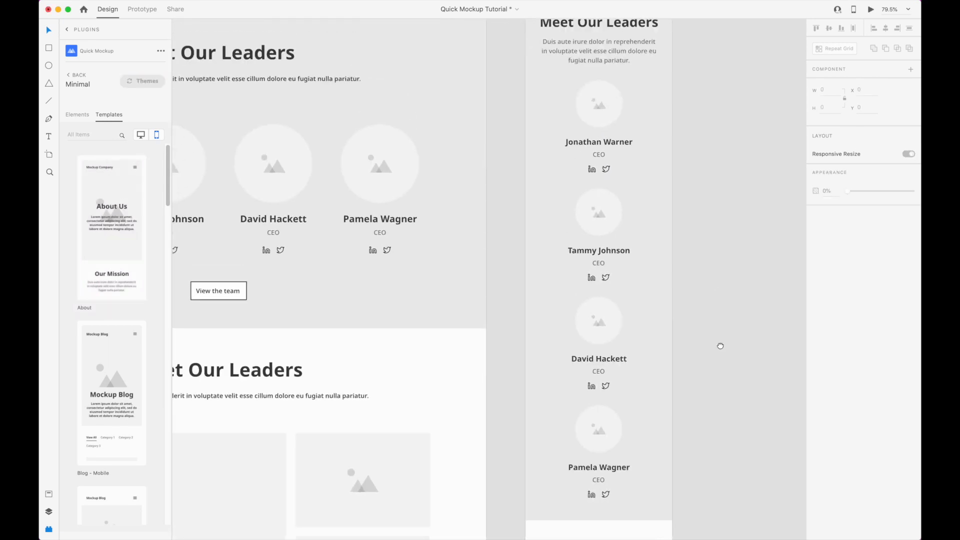
scroll(726, 241, "up", 5)
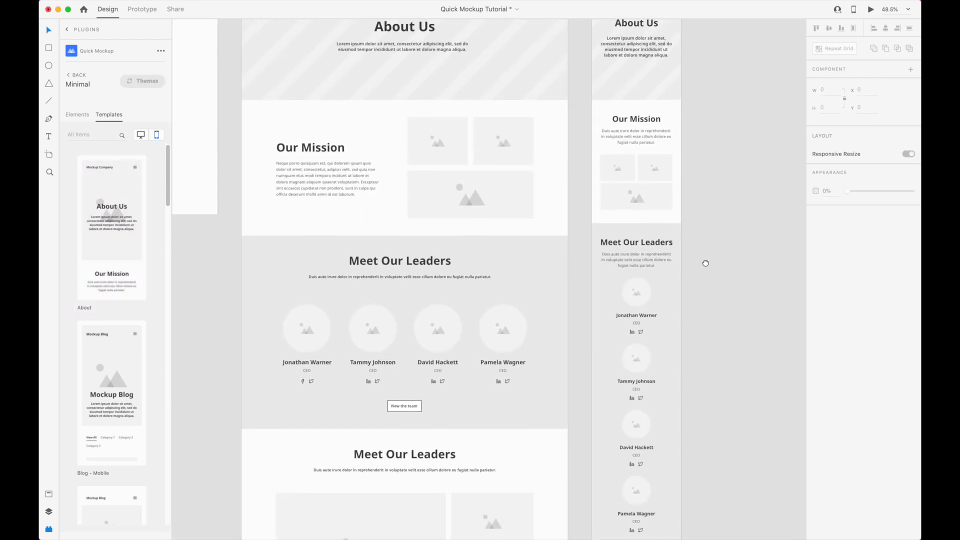
left_click_drag(721, 403, 720, 163)
left_click_drag(745, 375, 735, 104)
left_click_drag(740, 378, 720, 114)
left_click_drag(719, 288, 722, 265)
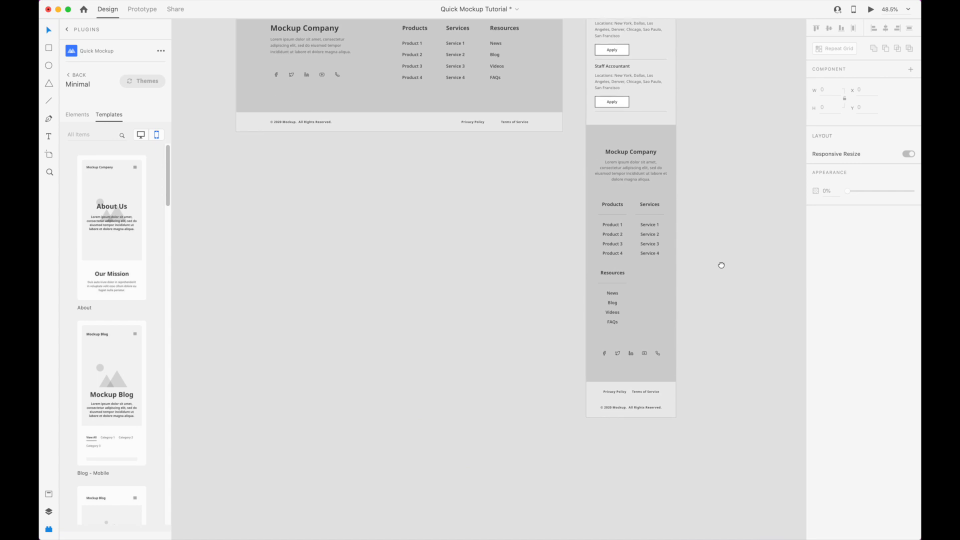
scroll(717, 118, "up", 20)
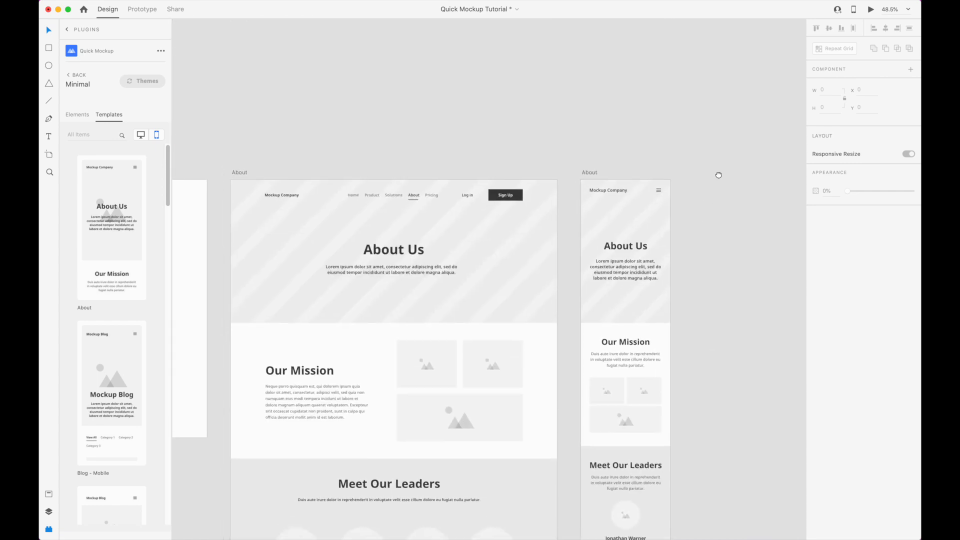
left_click_drag(718, 175, 719, 146)
Apply the Radiance theme to the desktop About artboard
left_click(247, 119)
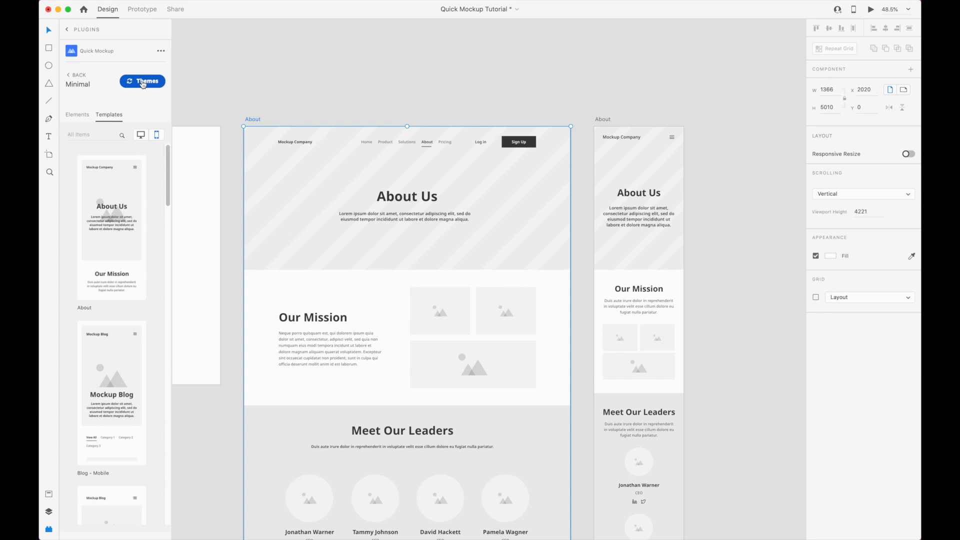
left_click(143, 83)
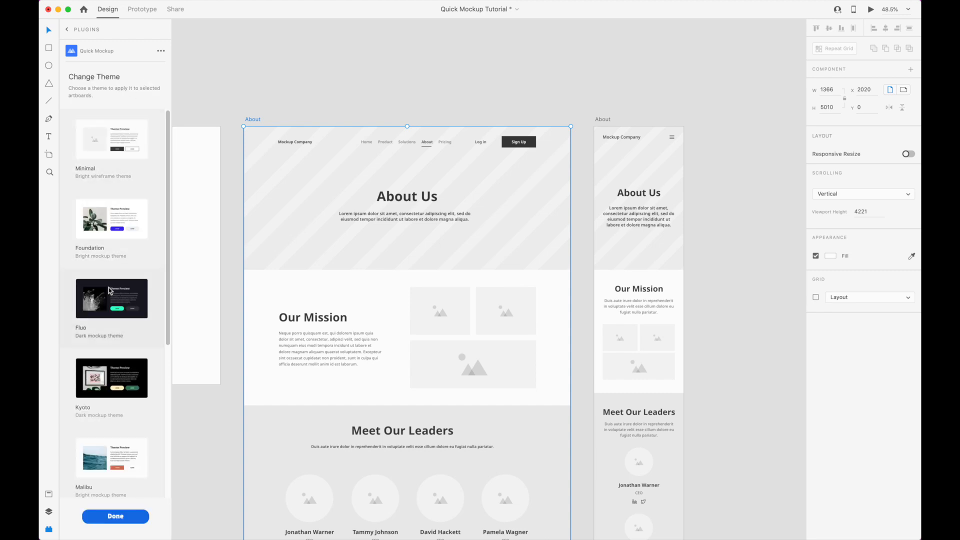
scroll(115, 350, "down", 5)
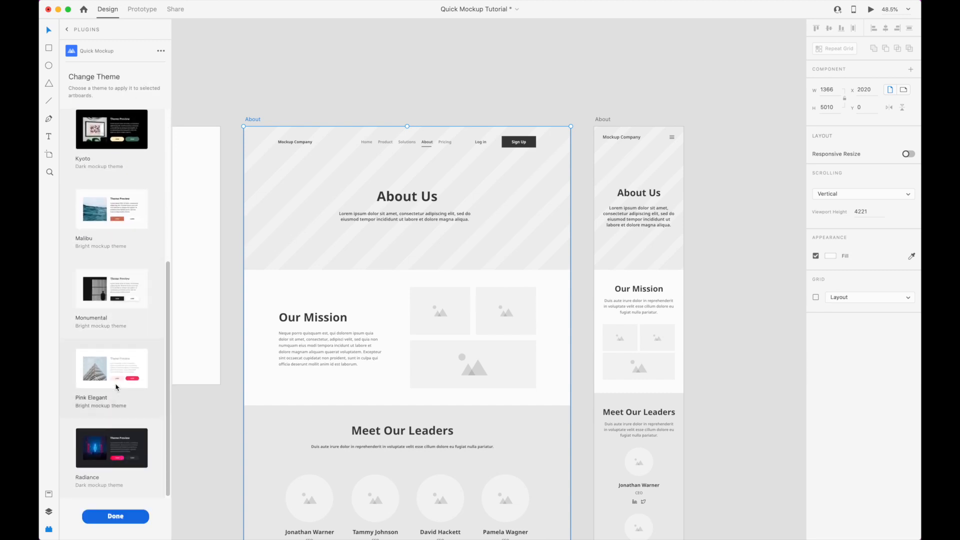
left_click(111, 444)
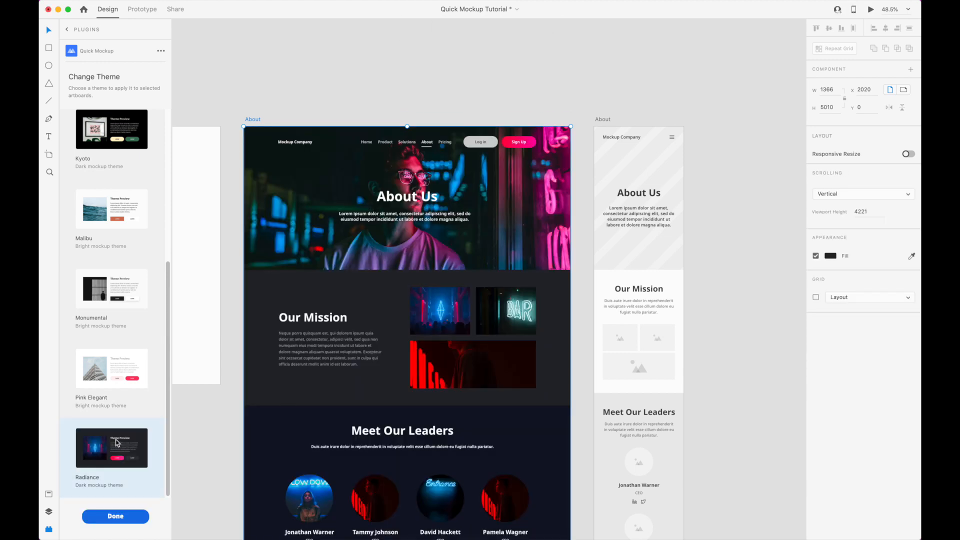
left_click(507, 104)
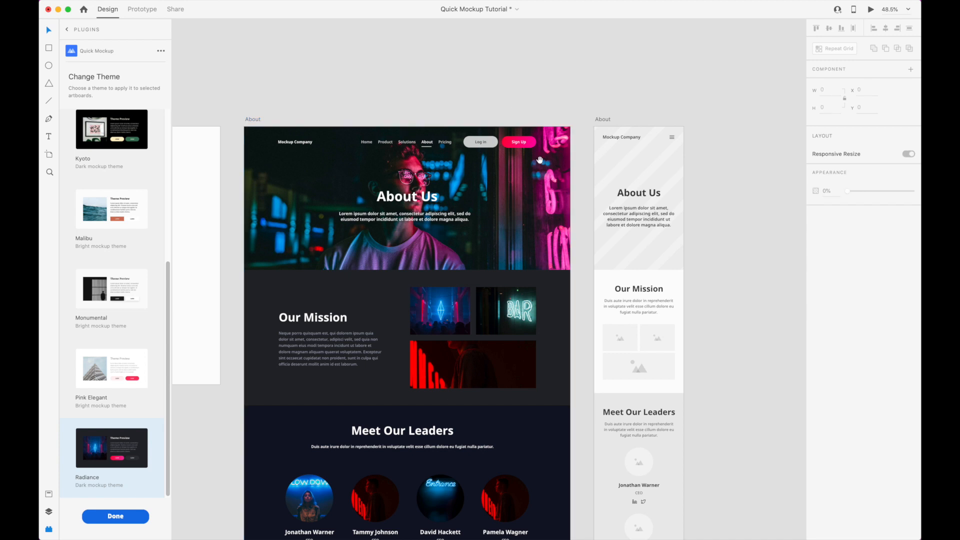
Apply the Radiance theme to the mobile About artboard
left_click(602, 120)
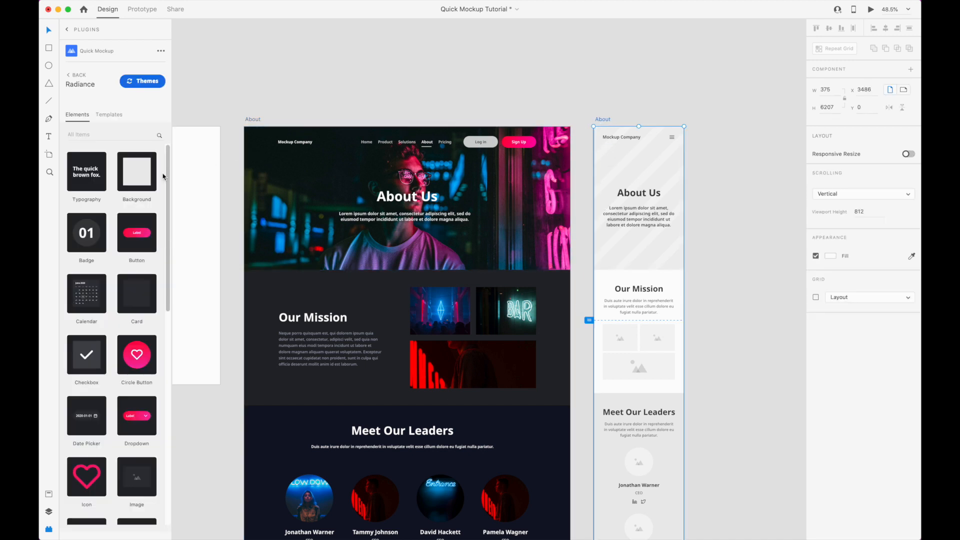
left_click(143, 82)
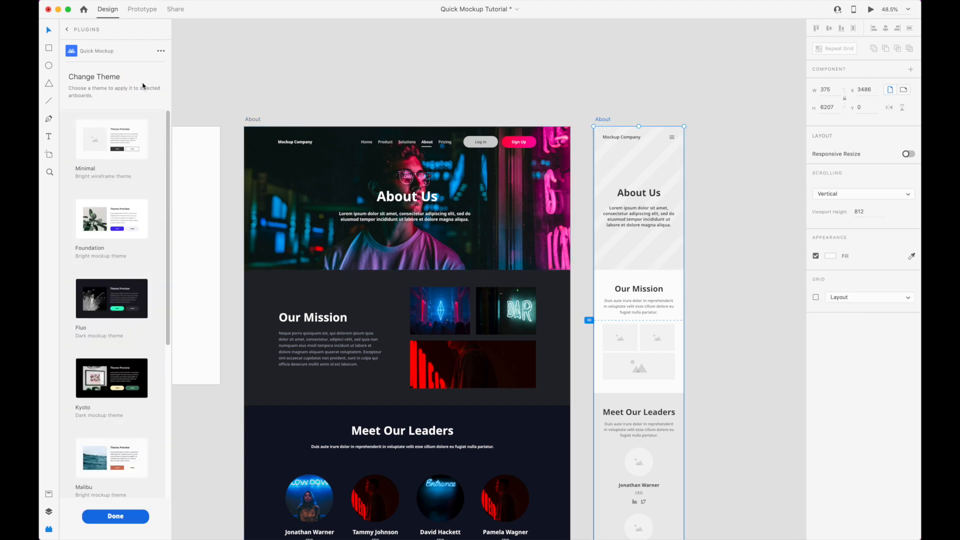
scroll(128, 250, "down", 5)
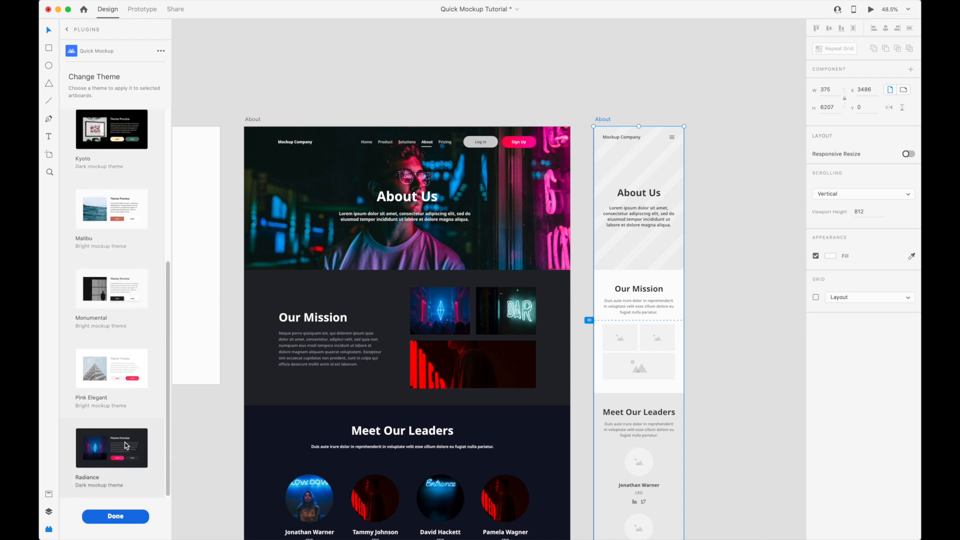
left_click(126, 444)
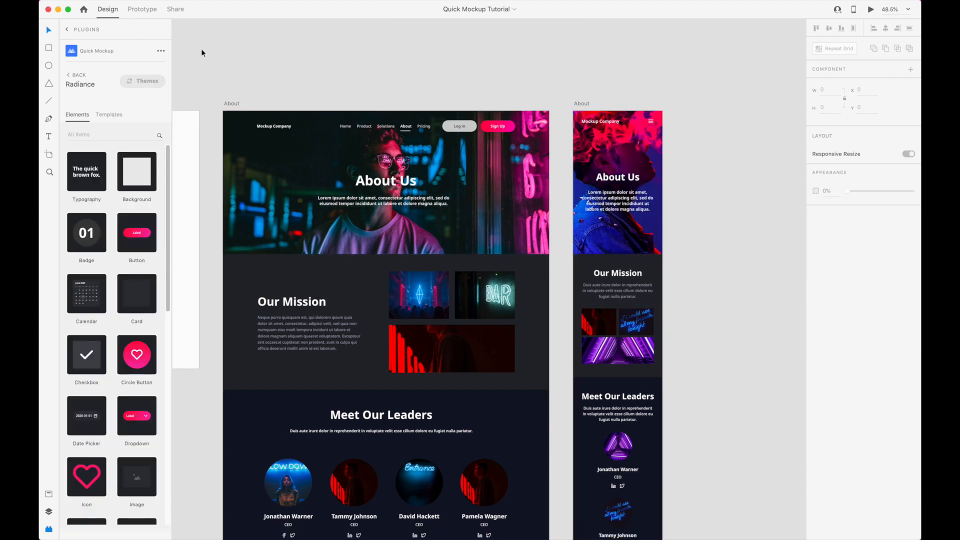
Hide the Quick Mockup plugin panel and enlarge the view of the desktop and mobile About artboards
left_click(48, 530)
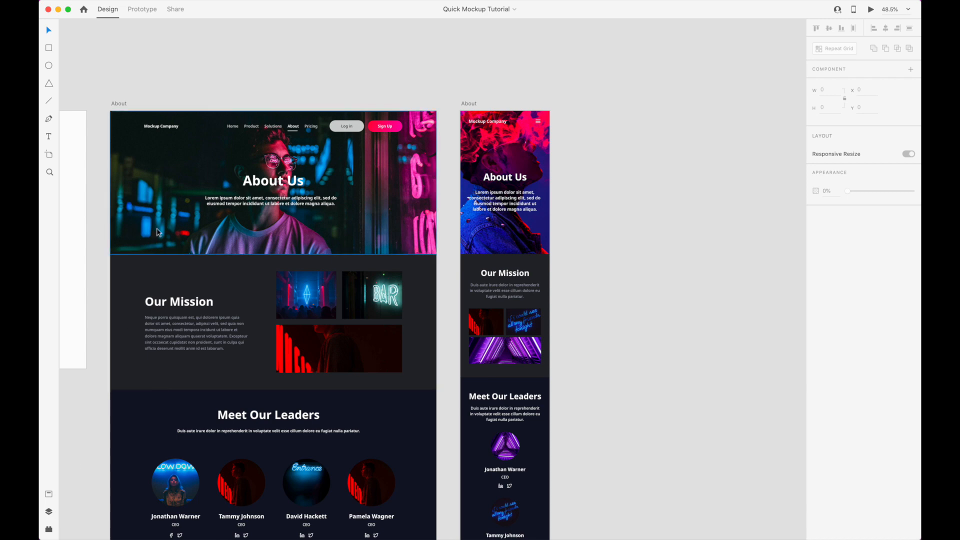
left_click(125, 107)
left_click(470, 104, "shift")
scroll(488, 80, "up", 2)
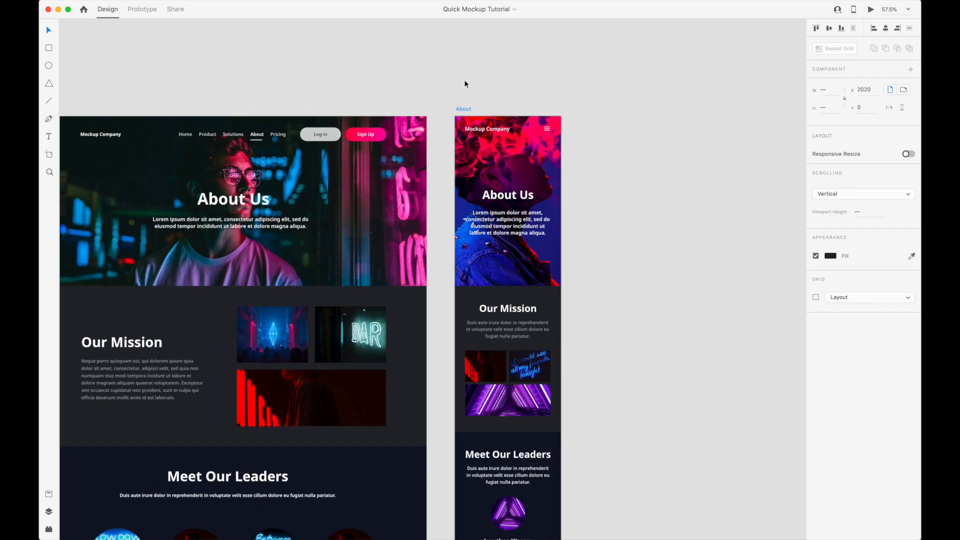
scroll(471, 70, "left", 3)
scroll(480, 56, "up", 3)
scroll(481, 59, "down", 2)
scroll(481, 59, "left", 1)
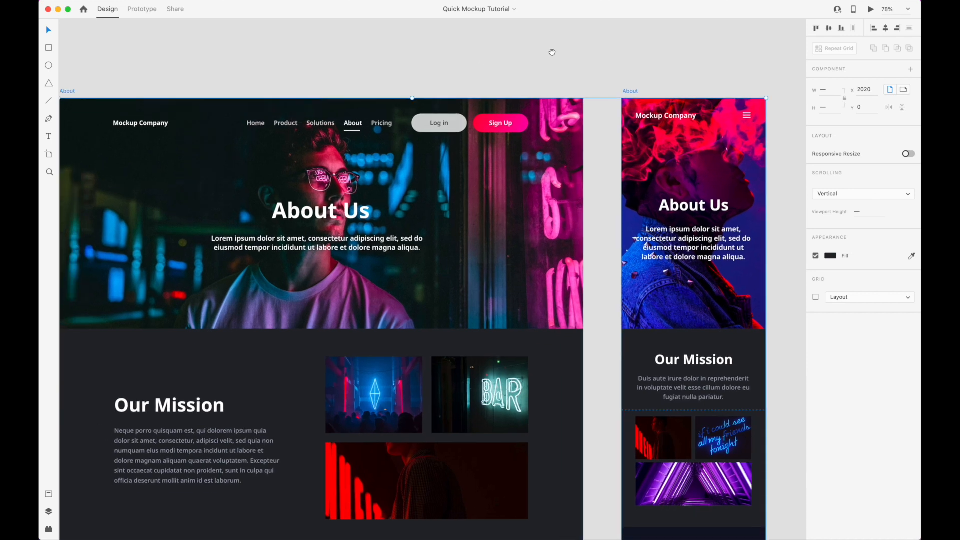
scroll(622, 193, "down", 2)
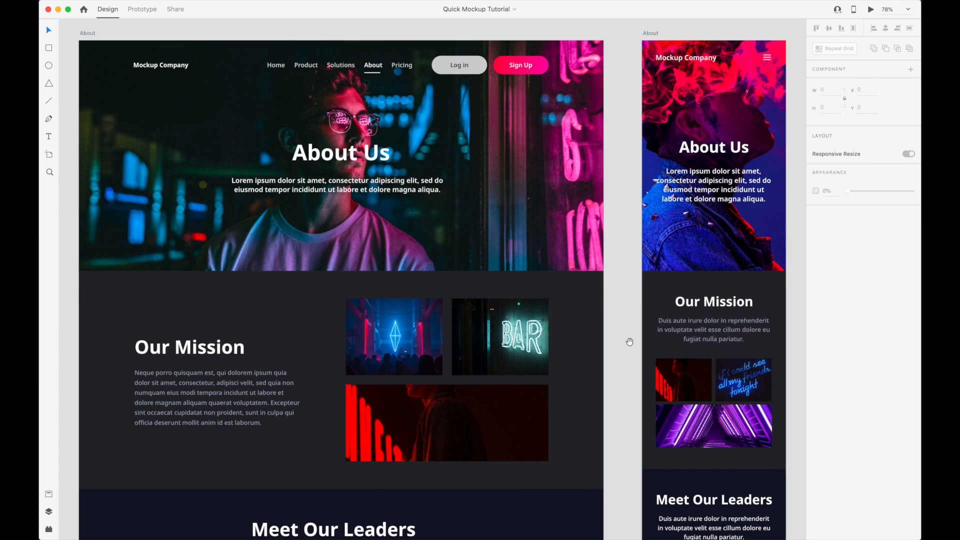
Examine the restyled desktop and mobile About pages through the leaders, gallery and hiring sections, returning to their headers
scroll(629, 342, "down", 5)
scroll(628, 427, "down", 15)
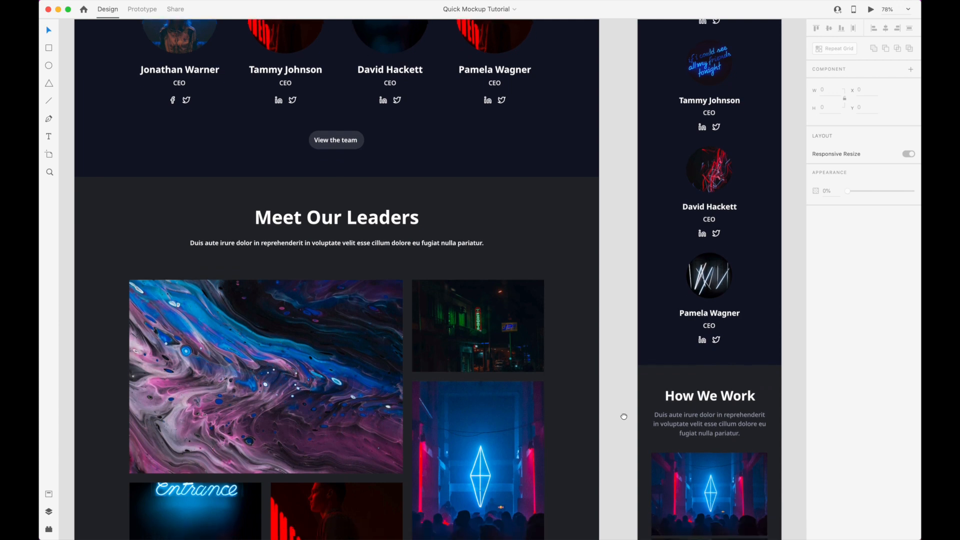
left_click_drag(623, 424, 624, 189)
left_click_drag(628, 439, 622, 220)
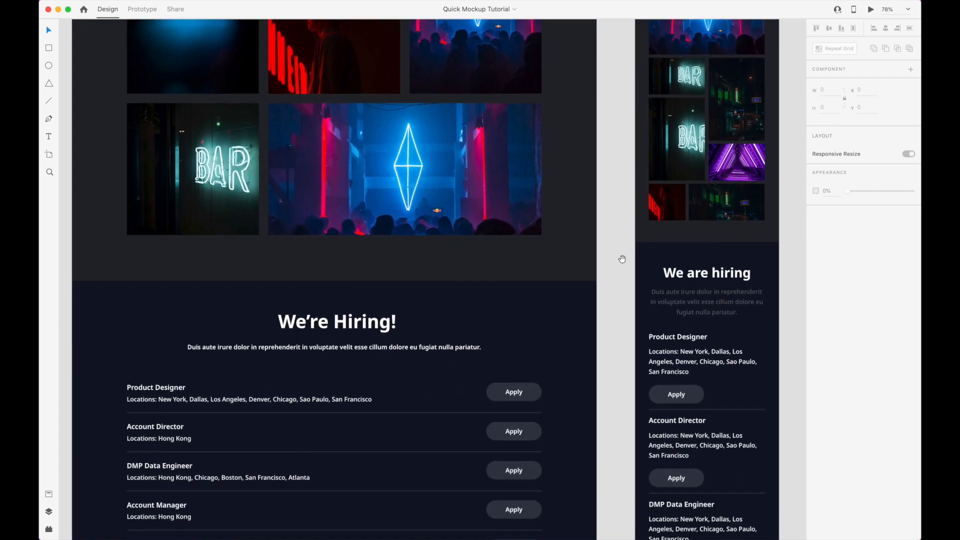
left_click_drag(628, 453, 622, 170)
left_click_drag(623, 472, 635, 246)
left_click_drag(637, 513, 627, 191)
left_click_drag(627, 244, 624, 475)
left_click_drag(614, 178, 622, 395)
left_click_drag(616, 205, 608, 413)
left_click_drag(601, 91, 601, 265)
left_click_drag(608, 155, 615, 413)
left_click_drag(614, 75, 613, 306)
left_click_drag(608, 139, 609, 327)
left_click_drag(611, 47, 621, 103)
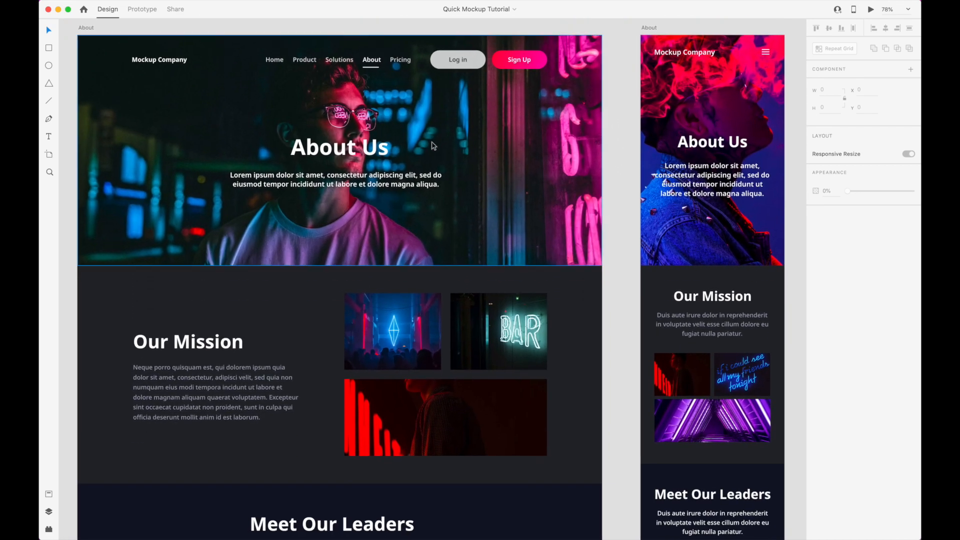